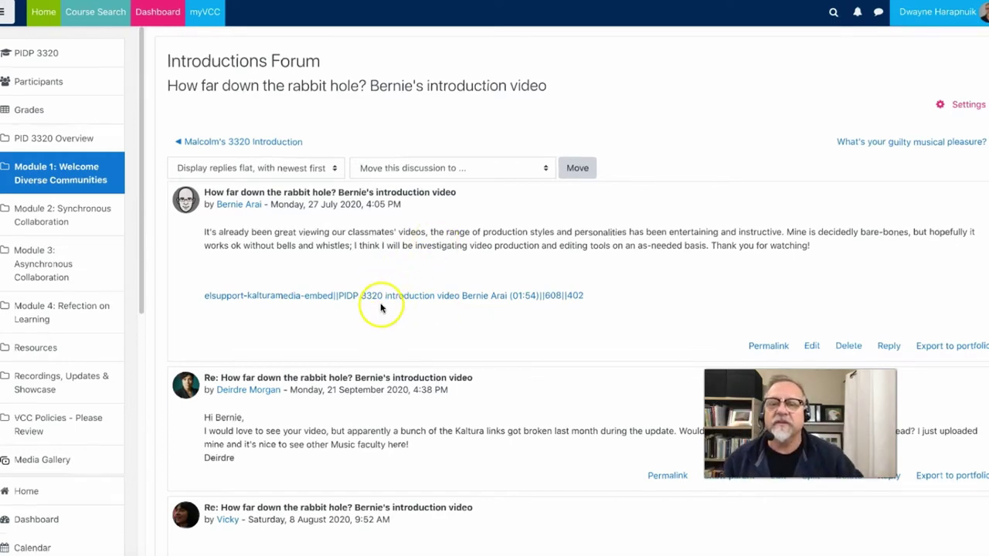
Step: Review the "How far down the rabbit hole?" thread, including its replies and the unrendered Kaltura embed link in the opening post
{"action": "scroll", "coordinate": [591, 360], "scroll_direction": "down", "scroll_amount": 10}
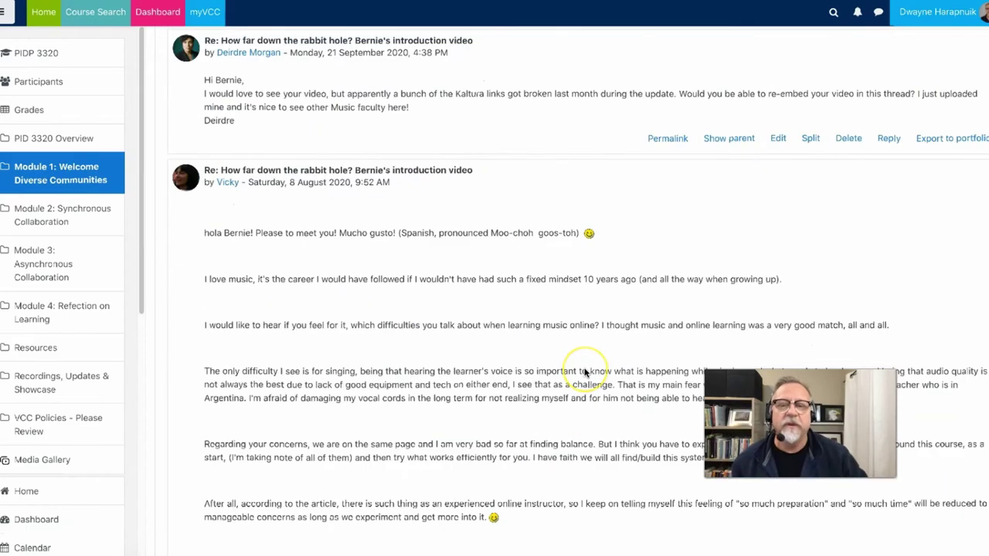
{"action": "scroll", "coordinate": [585, 373], "scroll_direction": "down", "scroll_amount": 5}
{"action": "scroll", "coordinate": [579, 371], "scroll_direction": "up", "scroll_amount": 15}
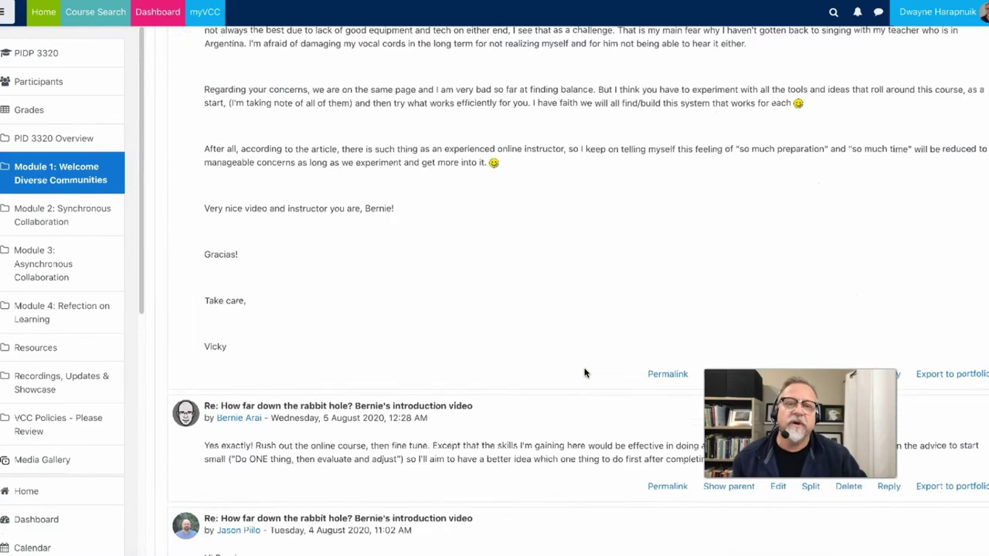
{"action": "scroll", "coordinate": [574, 370], "scroll_direction": "up", "scroll_amount": 3}
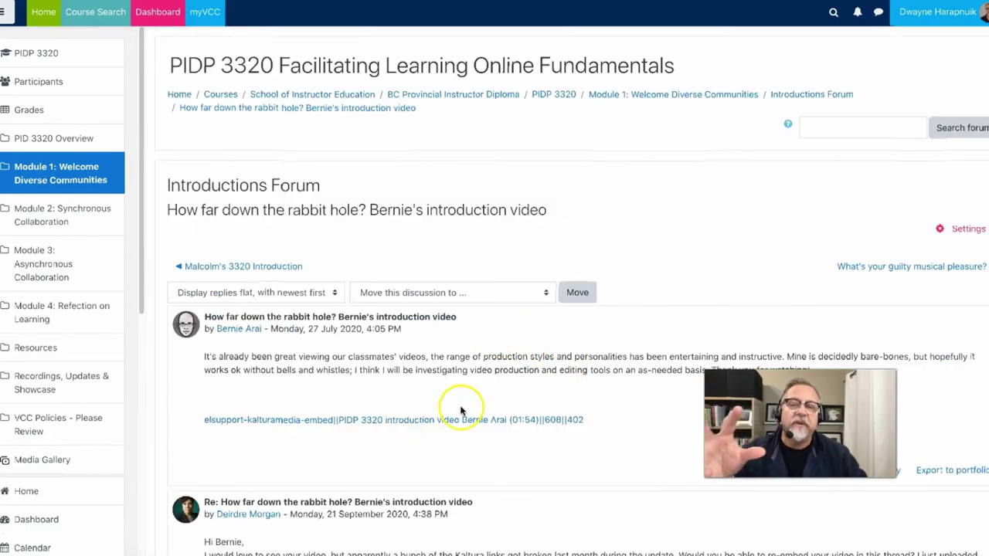
{"action": "scroll", "coordinate": [459, 411], "scroll_direction": "down", "scroll_amount": 1}
{"action": "scroll", "coordinate": [460, 410], "scroll_direction": "down", "scroll_amount": 1}
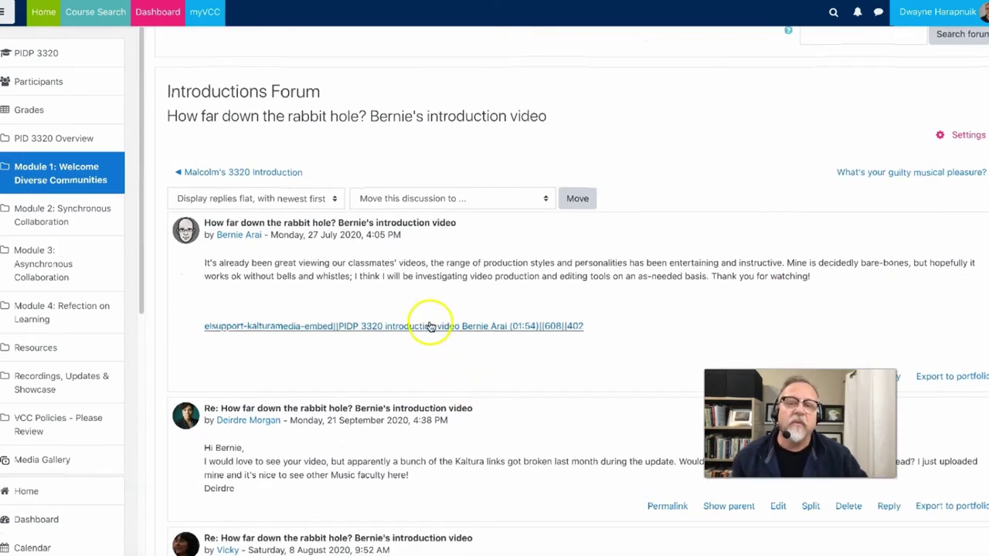
{"action": "left_click", "coordinate": [427, 327]}
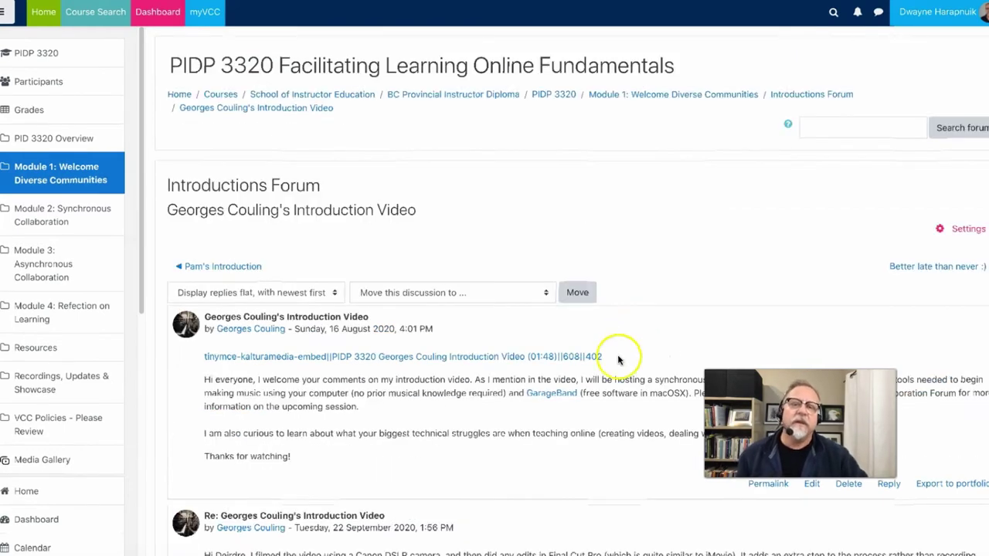
Step: Compare the unrendered Kaltura embed link in the introduction video thread's first post with the reposted video in the replies
{"action": "scroll", "coordinate": [618, 359], "scroll_direction": "down", "scroll_amount": 2}
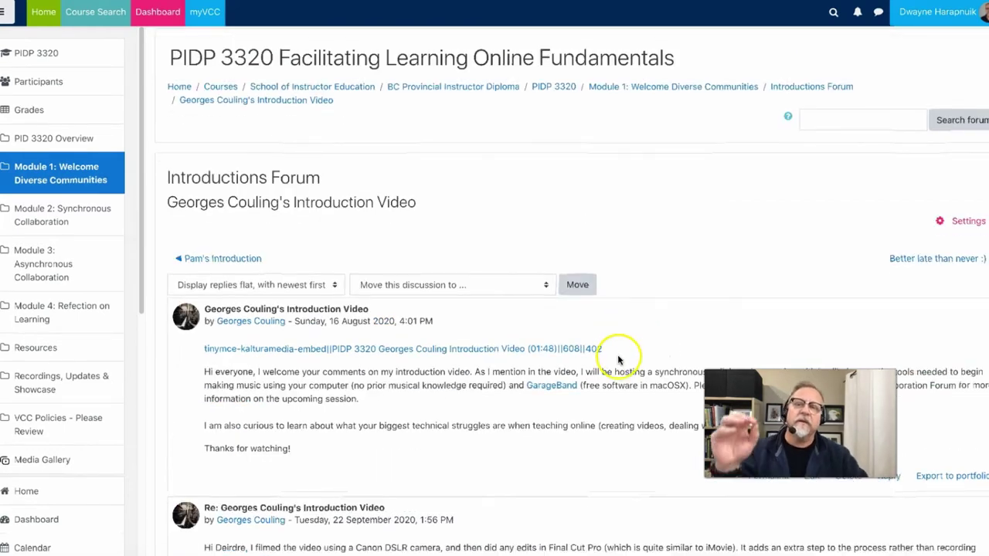
{"action": "scroll", "coordinate": [618, 359], "scroll_direction": "down", "scroll_amount": 2}
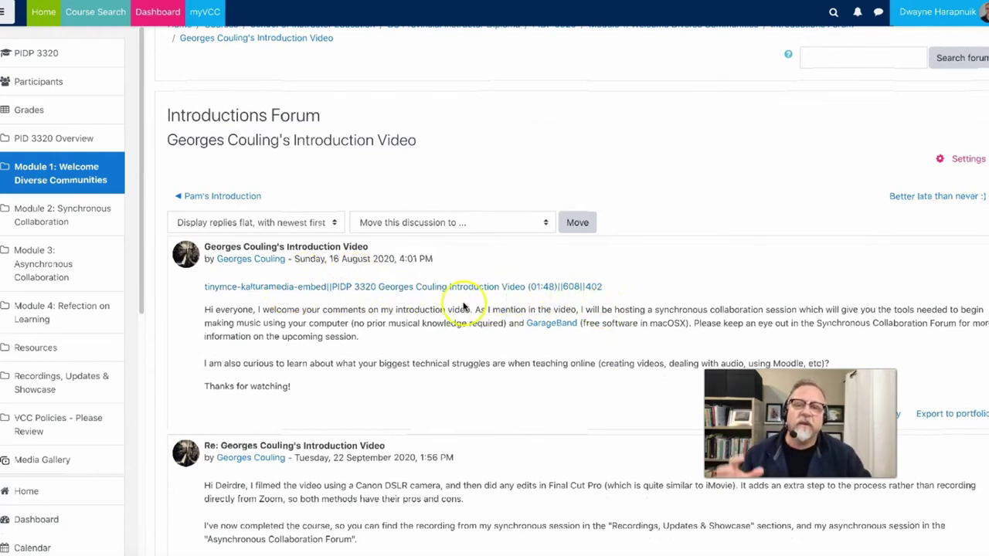
{"action": "scroll", "coordinate": [401, 335], "scroll_direction": "down", "scroll_amount": 2}
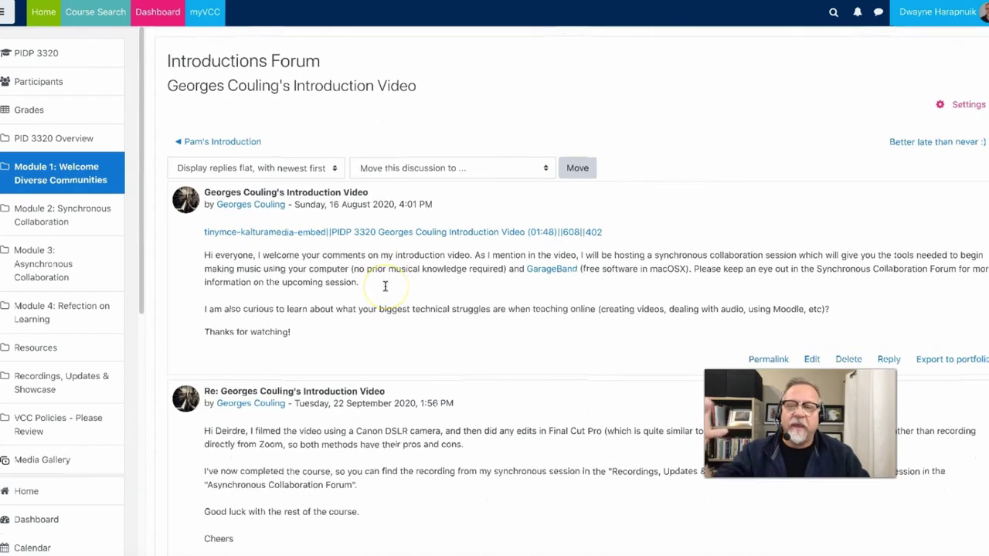
{"action": "scroll", "coordinate": [464, 287], "scroll_direction": "down", "scroll_amount": 9}
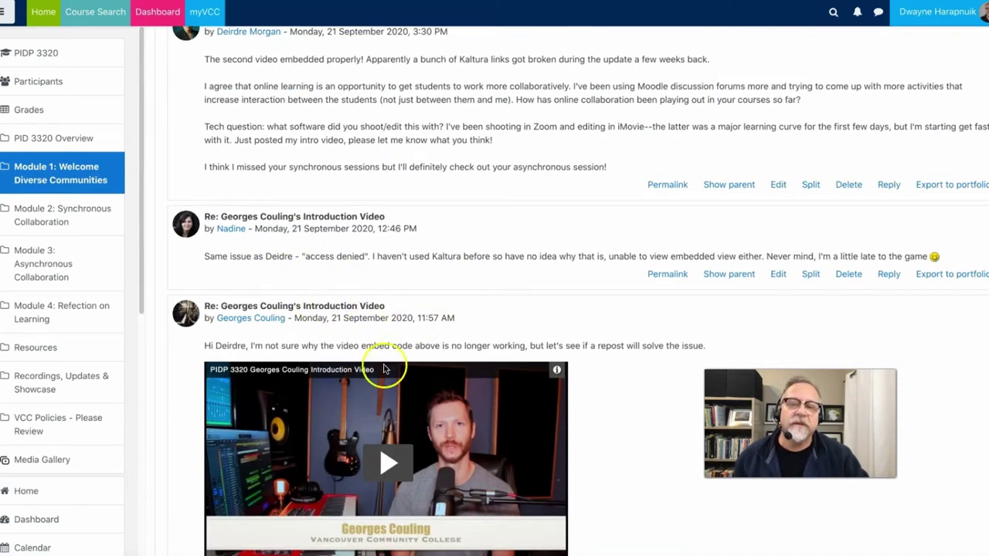
{"action": "scroll", "coordinate": [635, 438], "scroll_direction": "down", "scroll_amount": 1}
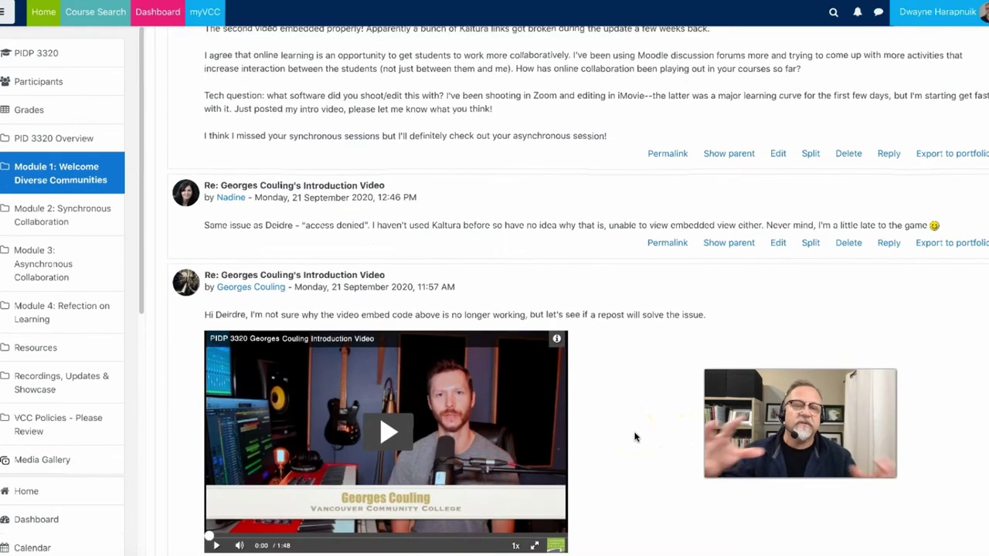
{"action": "scroll", "coordinate": [636, 438], "scroll_direction": "up", "scroll_amount": 10}
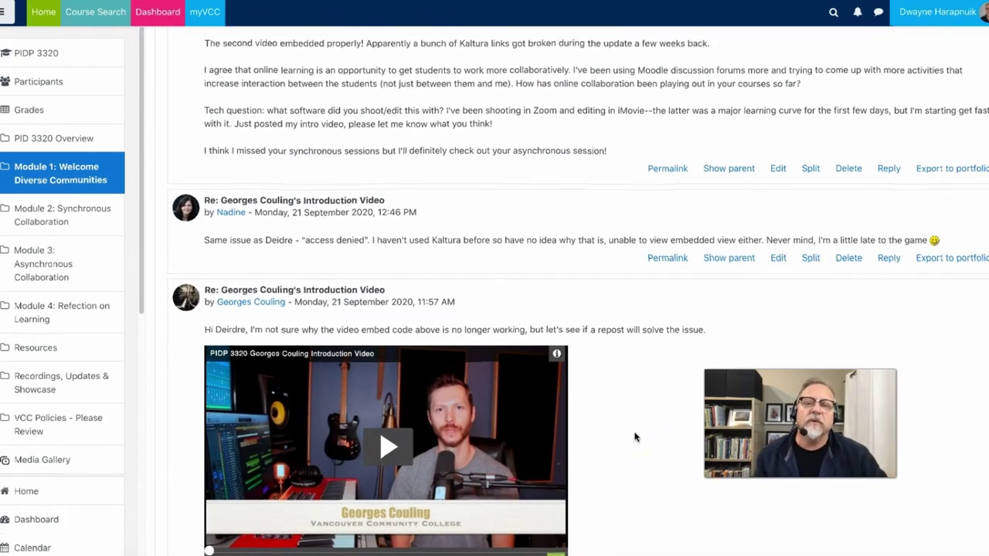
{"action": "scroll", "coordinate": [635, 437], "scroll_direction": "up", "scroll_amount": 5}
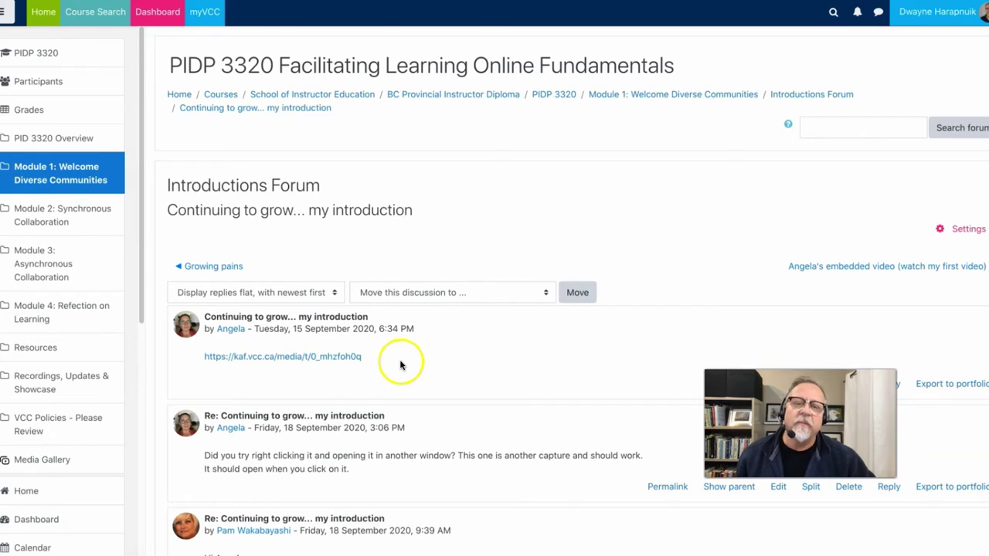
Step: Try opening the kaf.vcc.ca media link in the "Continuing to grow... my introduction" post
{"action": "right_click", "coordinate": [288, 361]}
{"action": "left_click", "coordinate": [298, 361]}
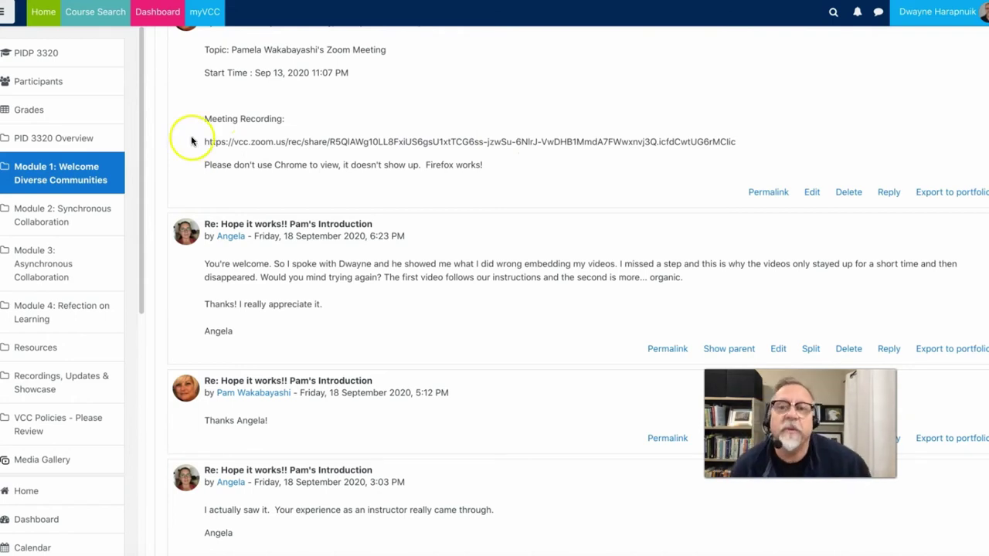
Step: Select the Zoom meeting recording link in the "Hope it works!!" introduction post and open it in a new tab
{"action": "left_click_drag", "start_coordinate": [204, 141], "coordinate": [775, 148]}
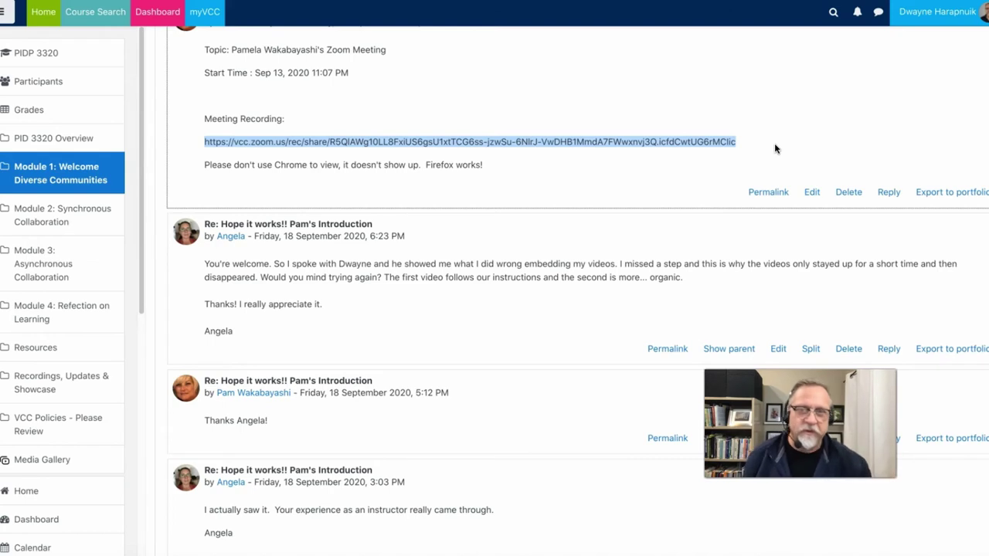
{"action": "left_click", "coordinate": [485, 158]}
{"action": "left_click_drag", "start_coordinate": [740, 142], "coordinate": [657, 149]}
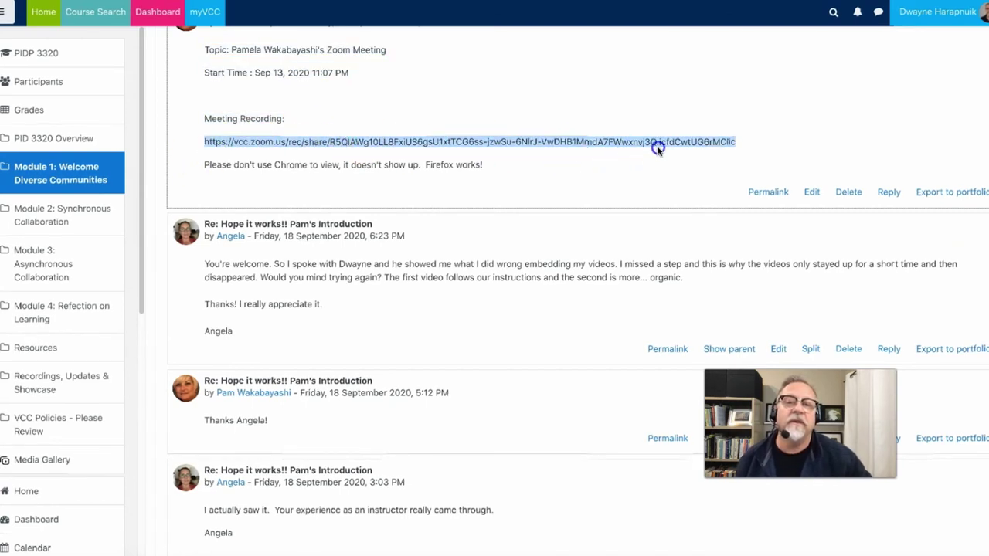
{"action": "right_click", "coordinate": [581, 141]}
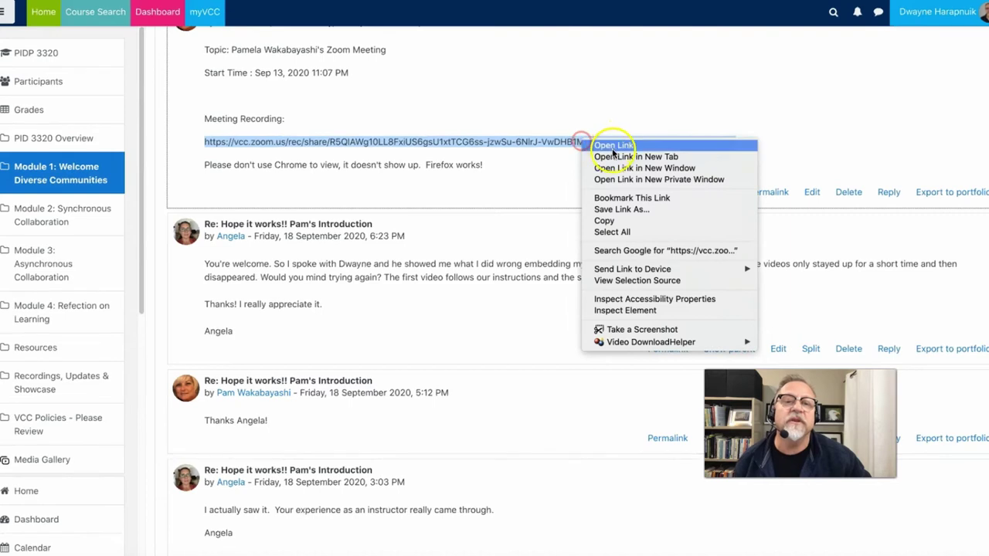
{"action": "left_click", "coordinate": [620, 157]}
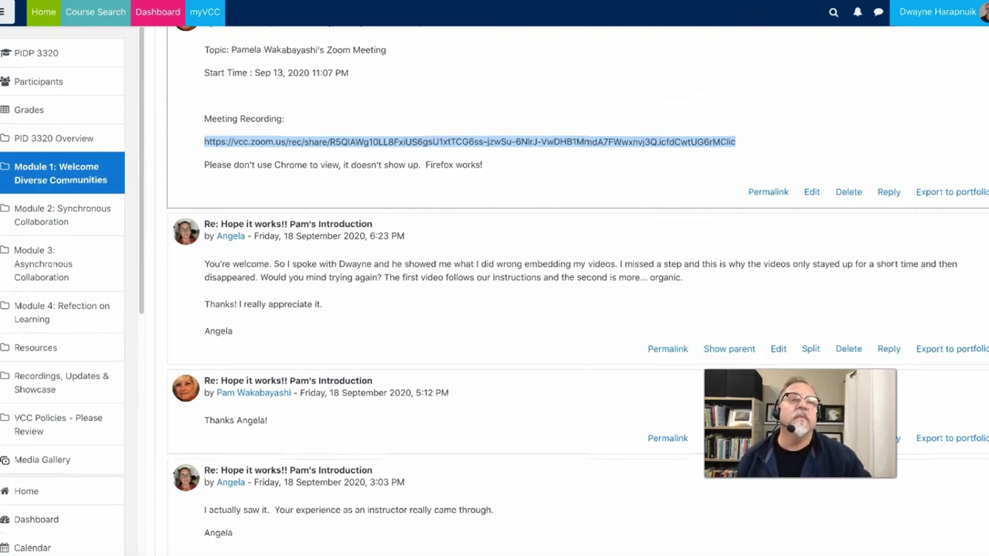
Step: Play the Zoom recording in its new tab, and return to the forum thread
{"action": "key", "text": "ctrl+Tab"}
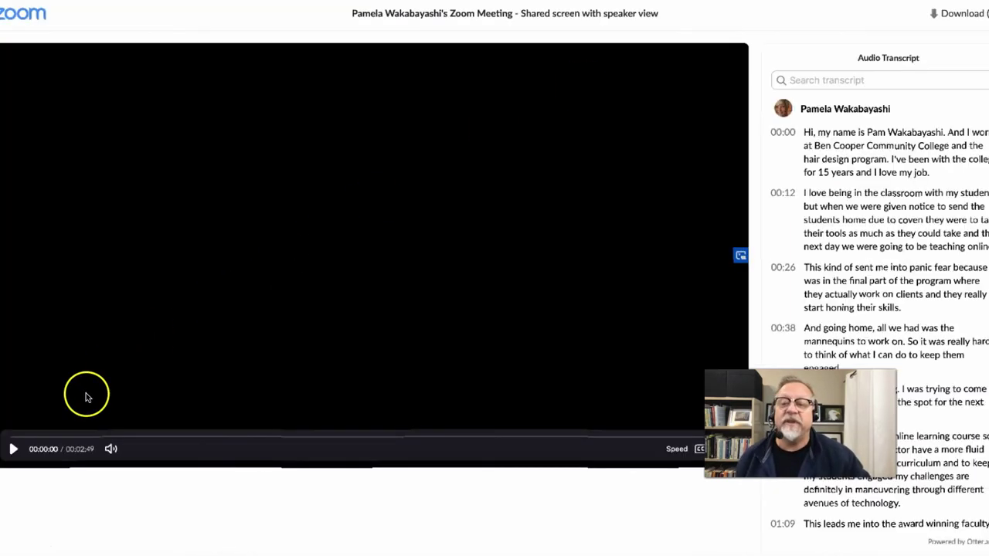
{"action": "left_click", "coordinate": [13, 449]}
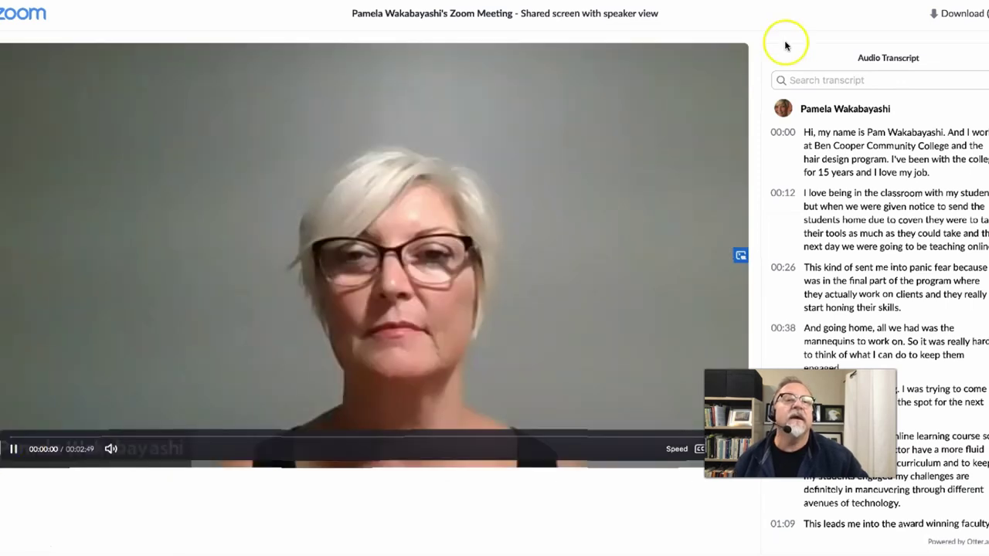
{"action": "key", "text": "ctrl+shift+Tab"}
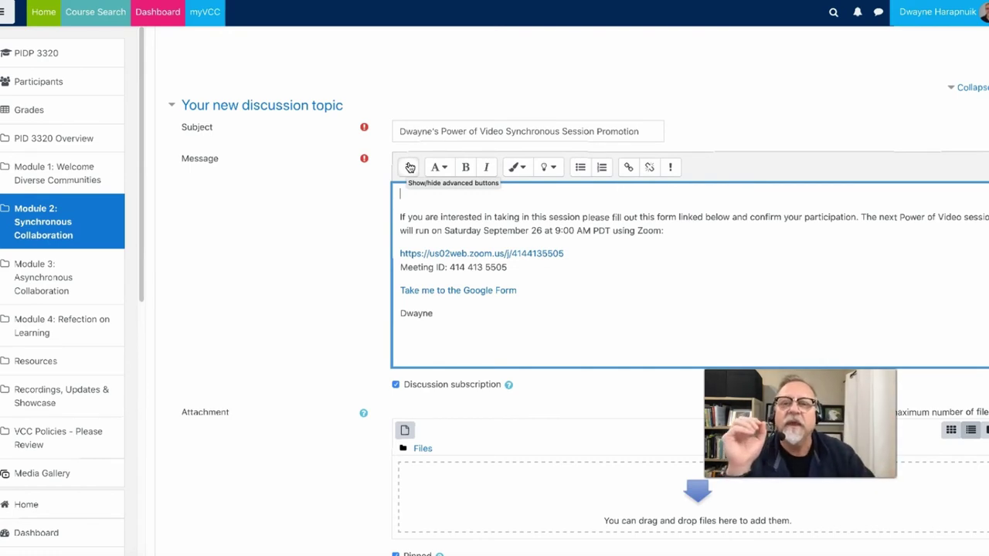
Step: Show the message editor's advanced buttons and open the Kaltura media browser for the new discussion topic
{"action": "left_click", "coordinate": [409, 167]}
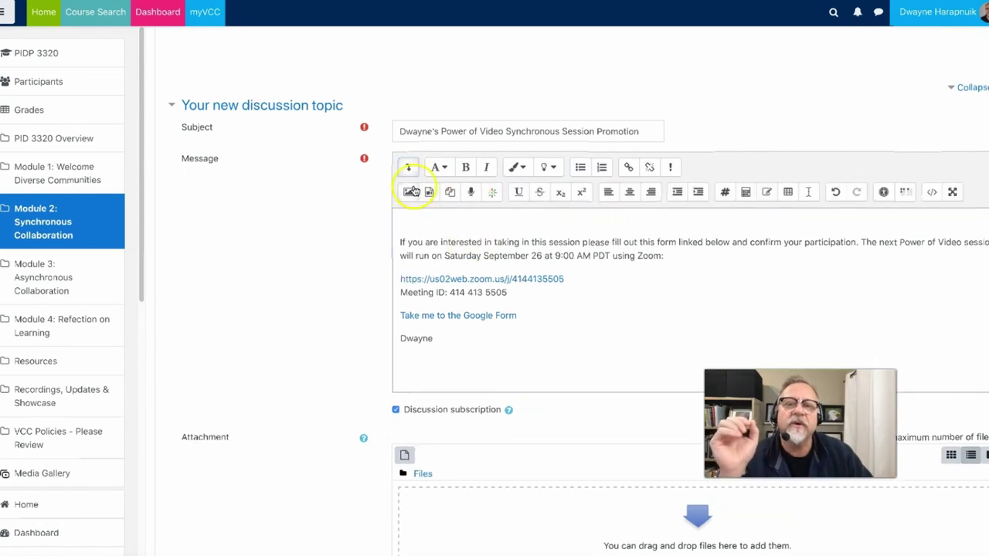
{"action": "left_click", "coordinate": [409, 168]}
{"action": "left_click", "coordinate": [410, 169]}
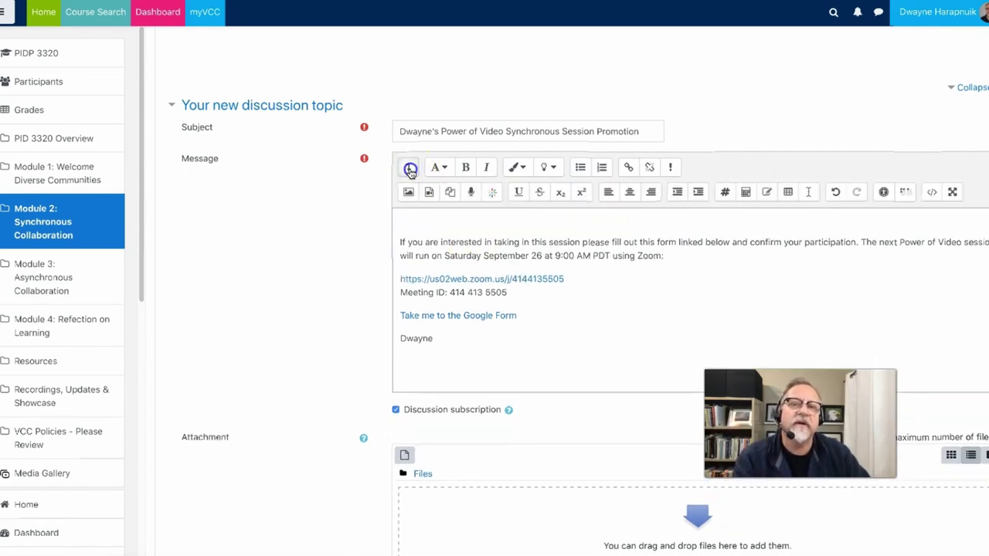
{"action": "left_click", "coordinate": [494, 194]}
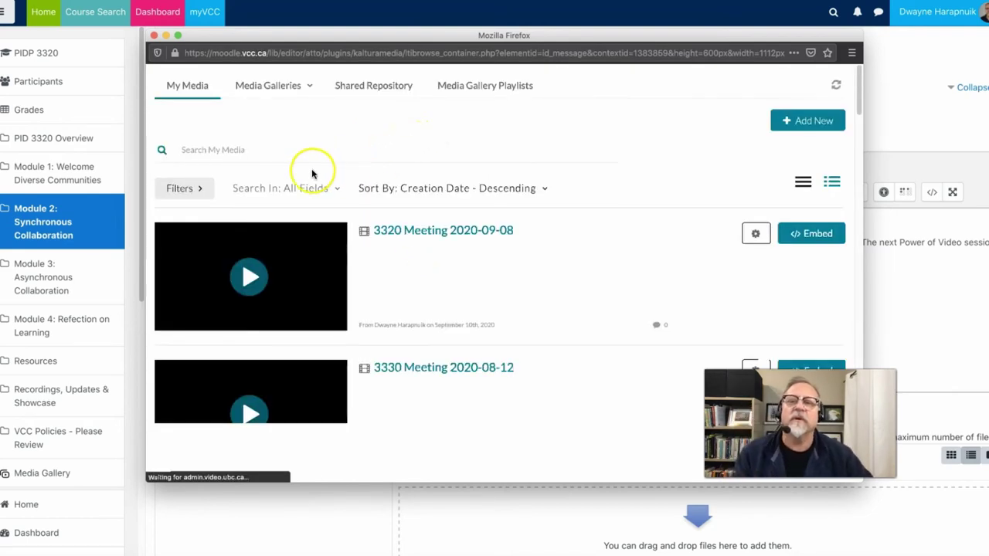
Step: Search My Media for "power of video"
{"action": "left_click", "coordinate": [221, 146]}
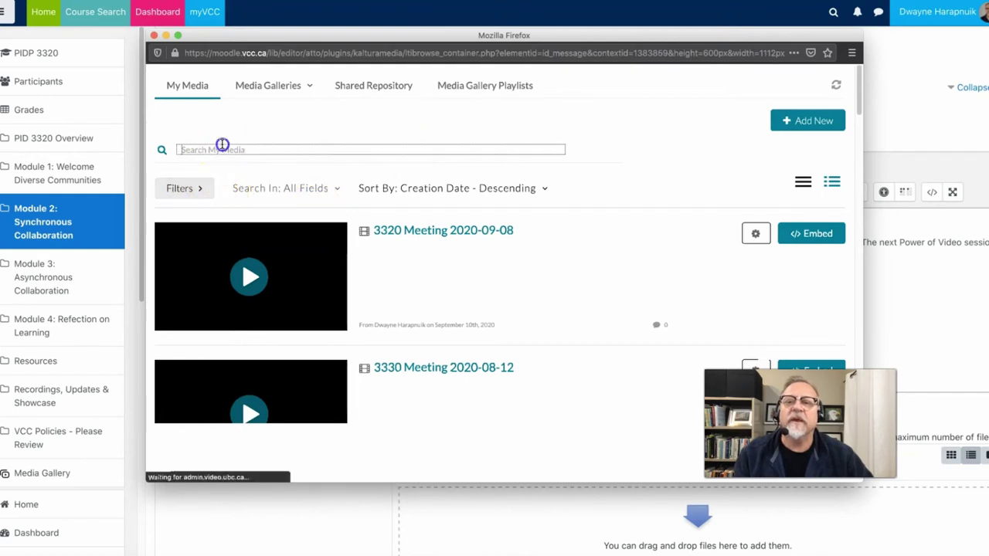
{"action": "type", "text": "po"}
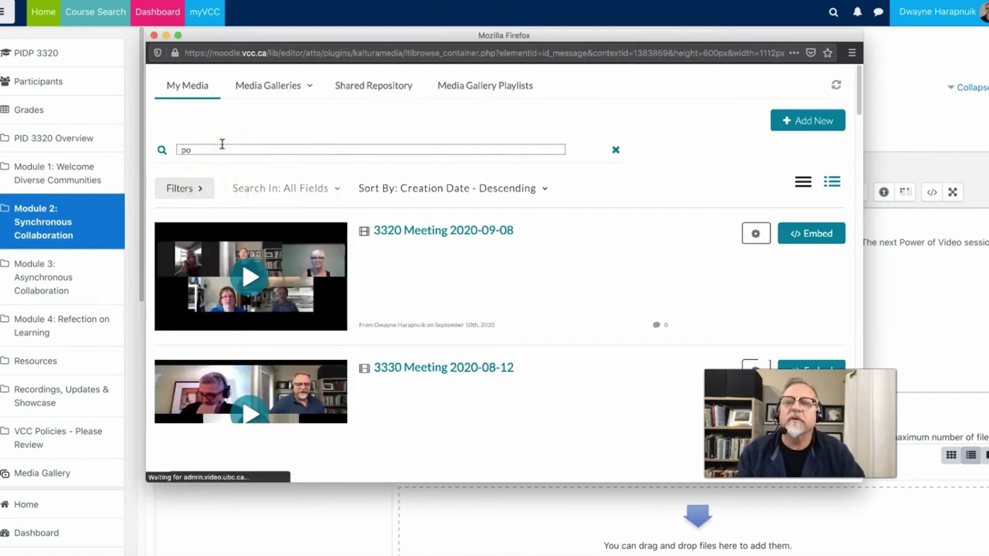
{"action": "type", "text": "wer o"}
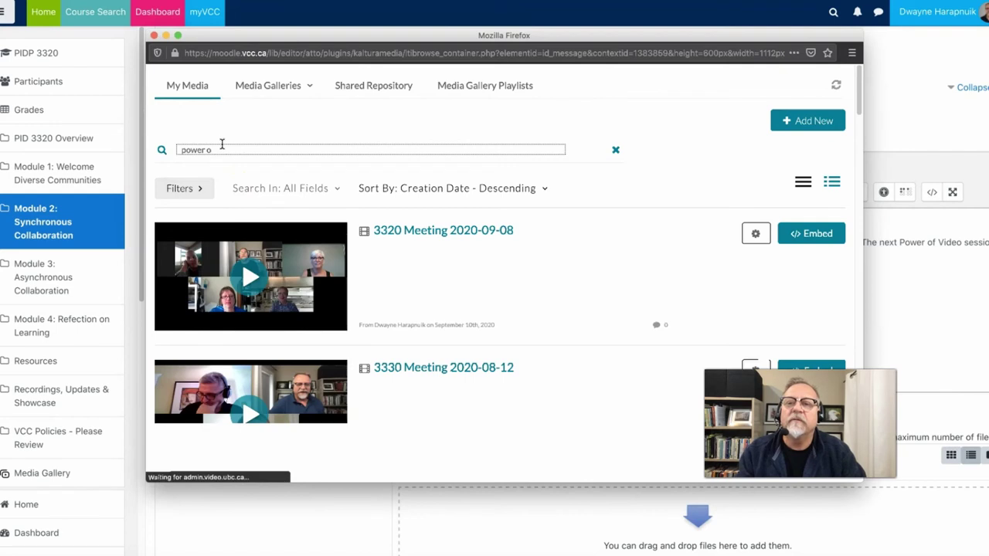
{"action": "type", "text": "f video"}
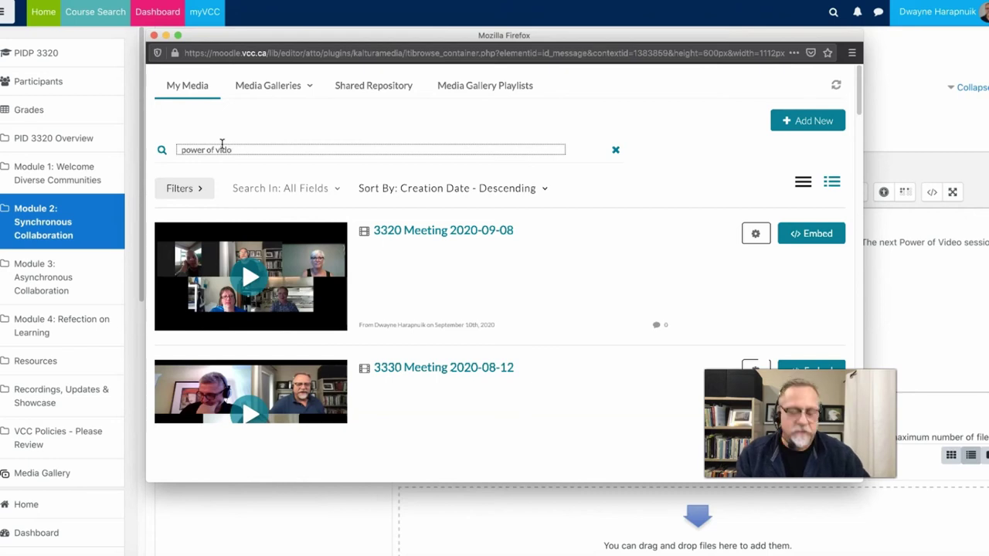
{"action": "key", "text": "Return"}
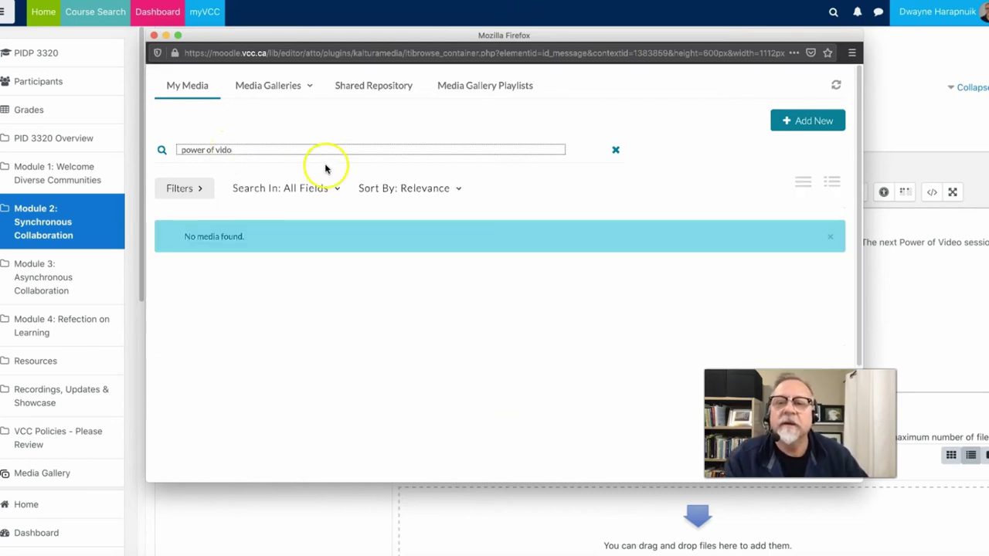
{"action": "key", "text": "BackSpace"}
{"action": "key", "text": "BackSpace"}
{"action": "key", "text": "BackSpace"}
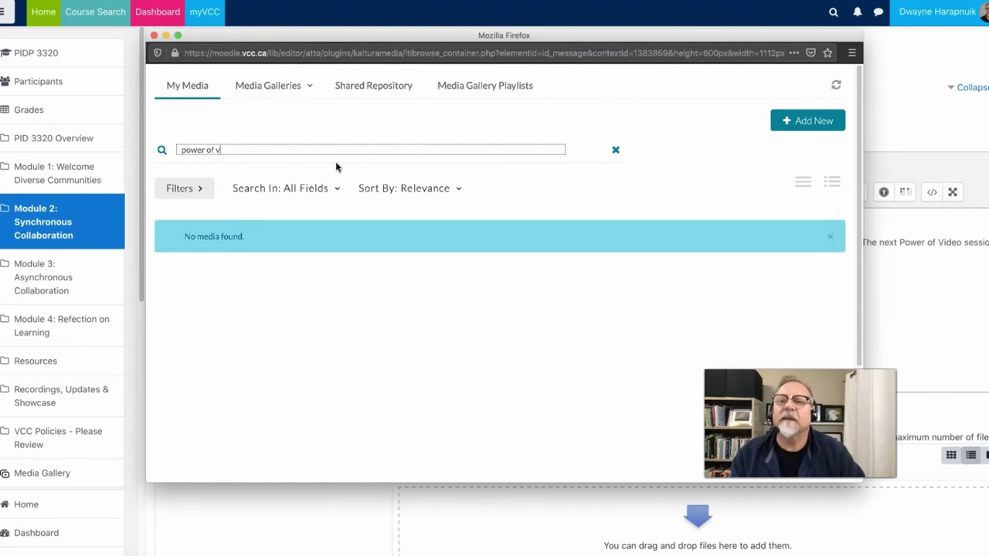
{"action": "type", "text": "id"}
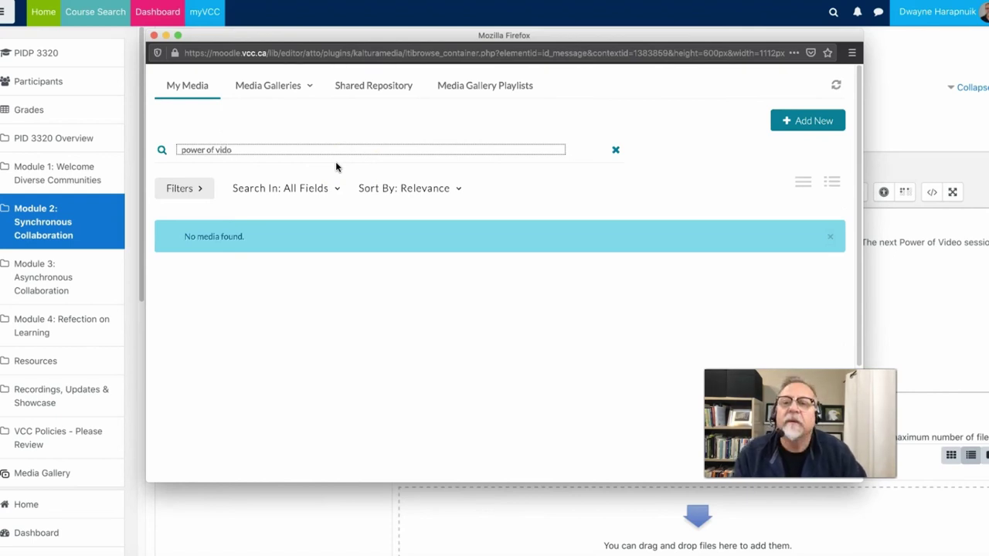
{"action": "type", "text": "eo"}
{"action": "key", "text": "Return"}
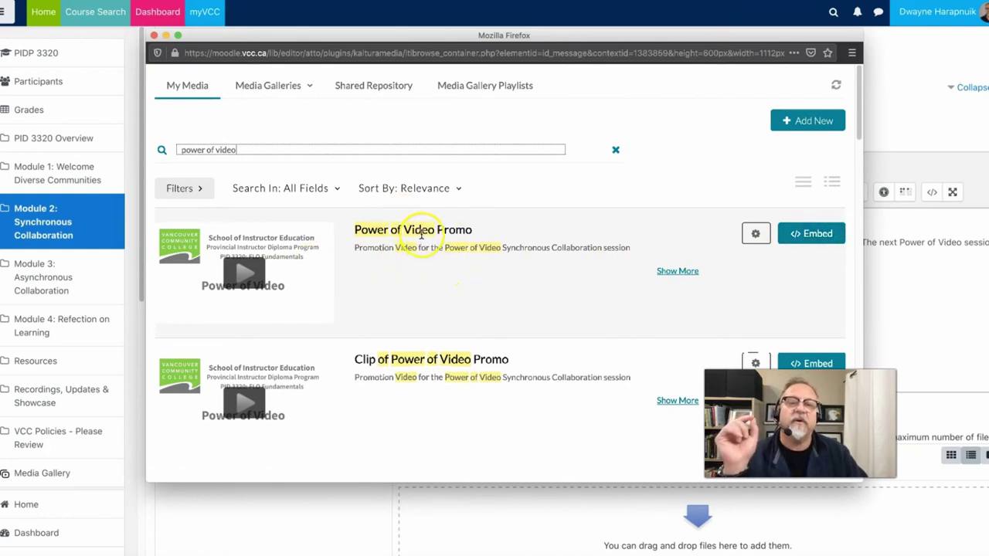
Step: Embed the "Power of Video Promo" video in the message and submit the discussion post
{"action": "left_click", "coordinate": [827, 246]}
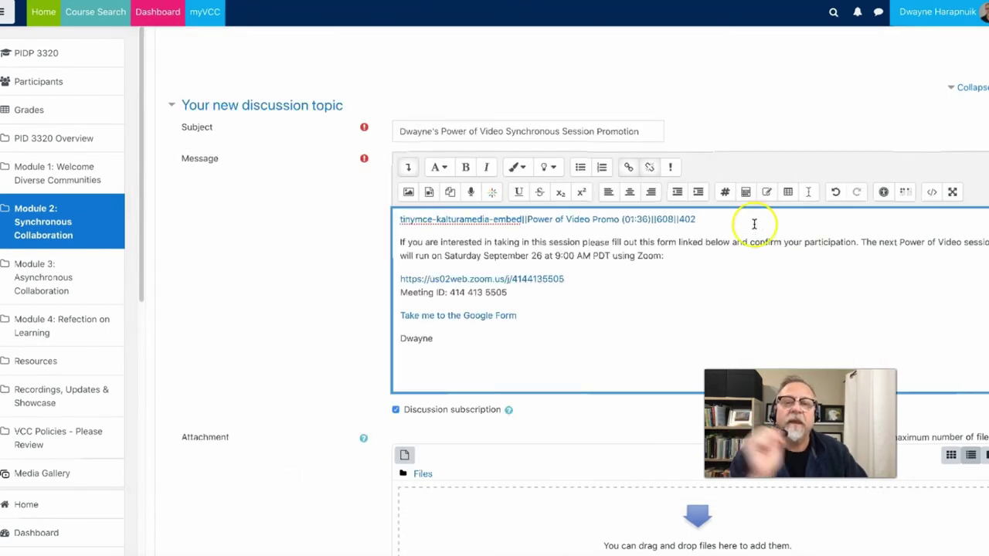
{"action": "left_click_drag", "start_coordinate": [753, 221], "coordinate": [696, 222]}
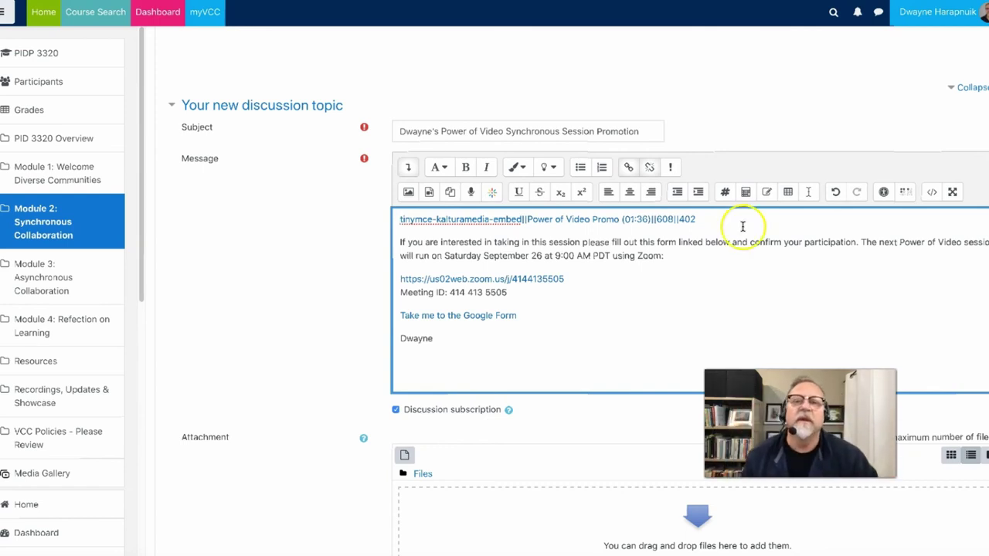
{"action": "scroll", "coordinate": [345, 286], "scroll_direction": "up", "scroll_amount": 1}
{"action": "scroll", "coordinate": [345, 286], "scroll_direction": "down", "scroll_amount": 5}
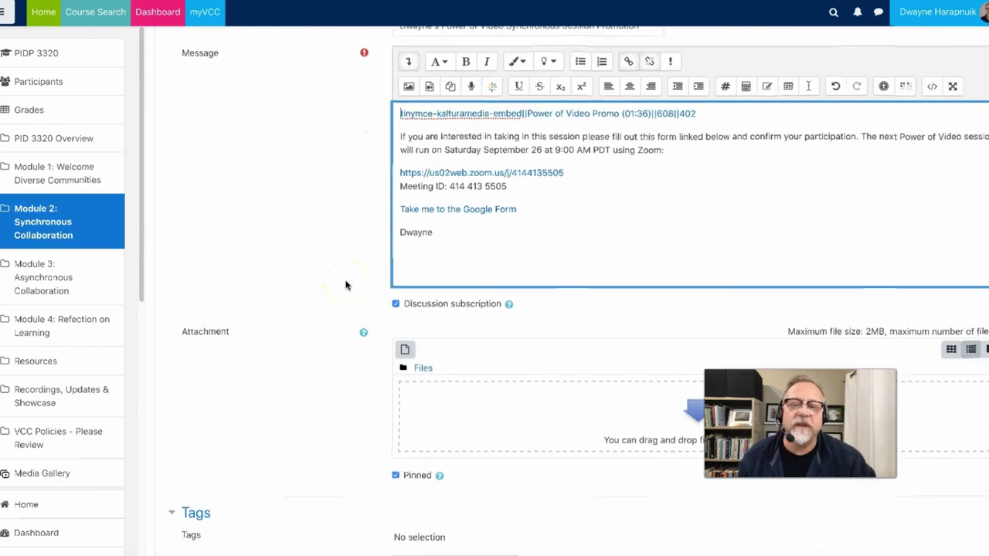
{"action": "left_click", "coordinate": [423, 449]}
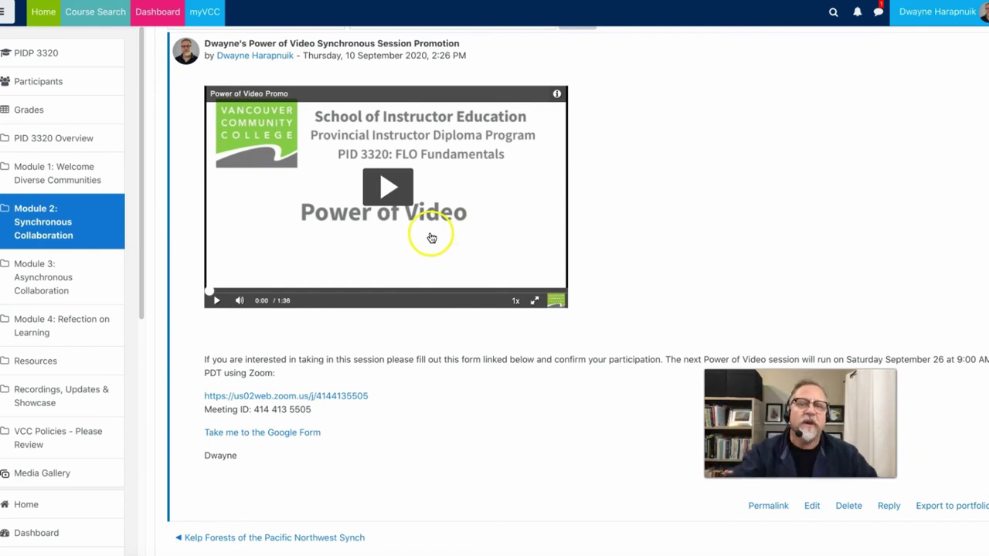
Step: Play the embedded "Power of Video Promo" video briefly in the discussion post and pause it
{"action": "left_click", "coordinate": [388, 187]}
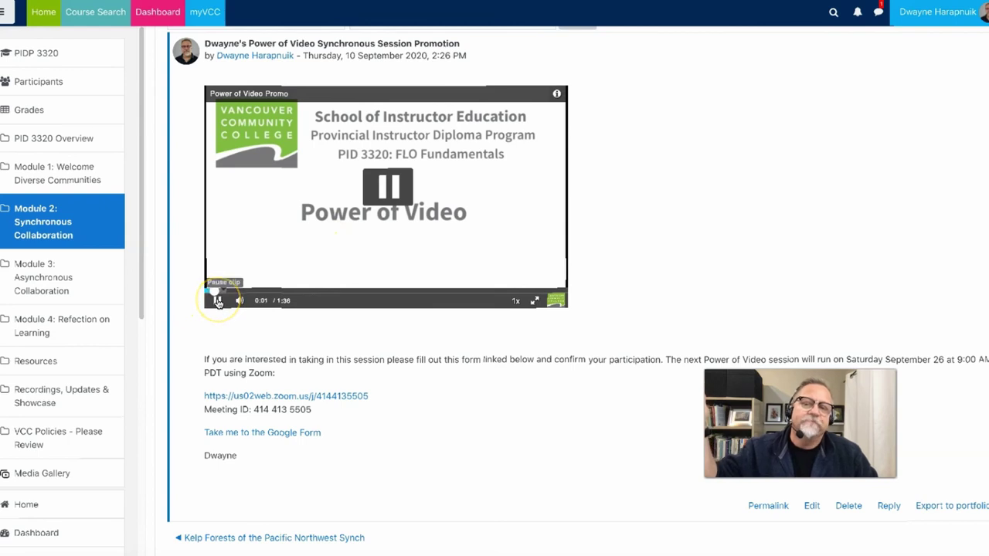
{"action": "left_click", "coordinate": [218, 300]}
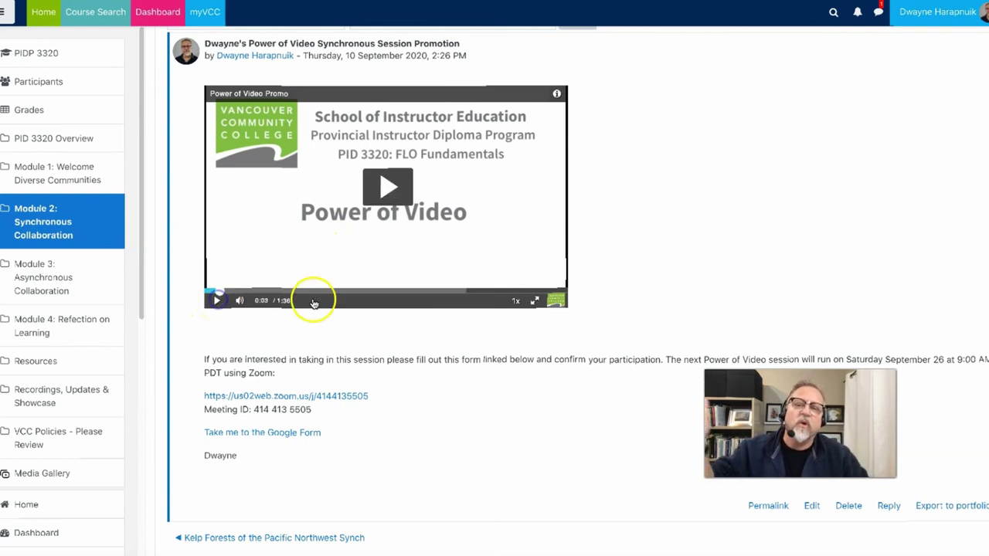
Step: Open the Power of Video discussion post for editing and delete the Kaltura embed line from its message
{"action": "left_click", "coordinate": [812, 507]}
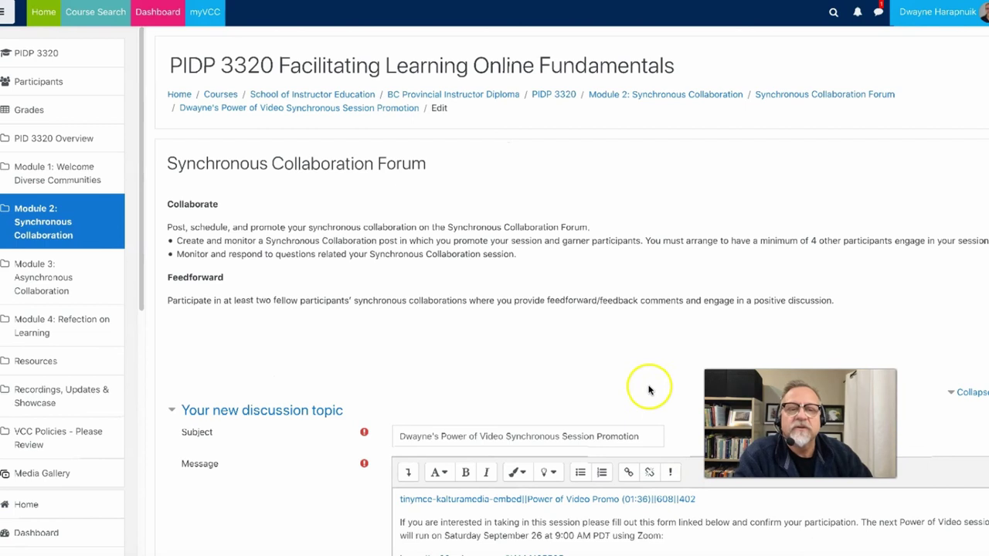
{"action": "scroll", "coordinate": [649, 391], "scroll_direction": "down", "scroll_amount": 5}
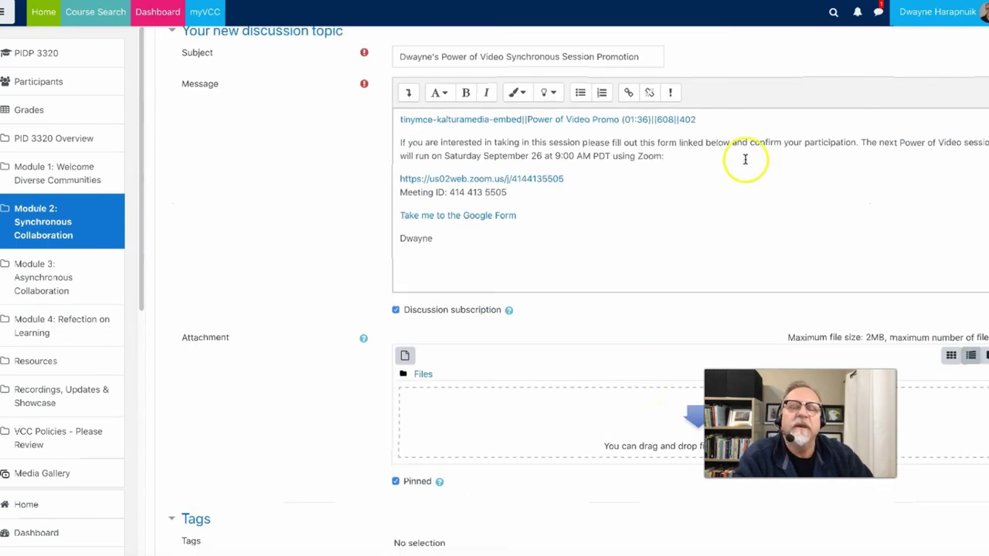
{"action": "left_click", "coordinate": [718, 119]}
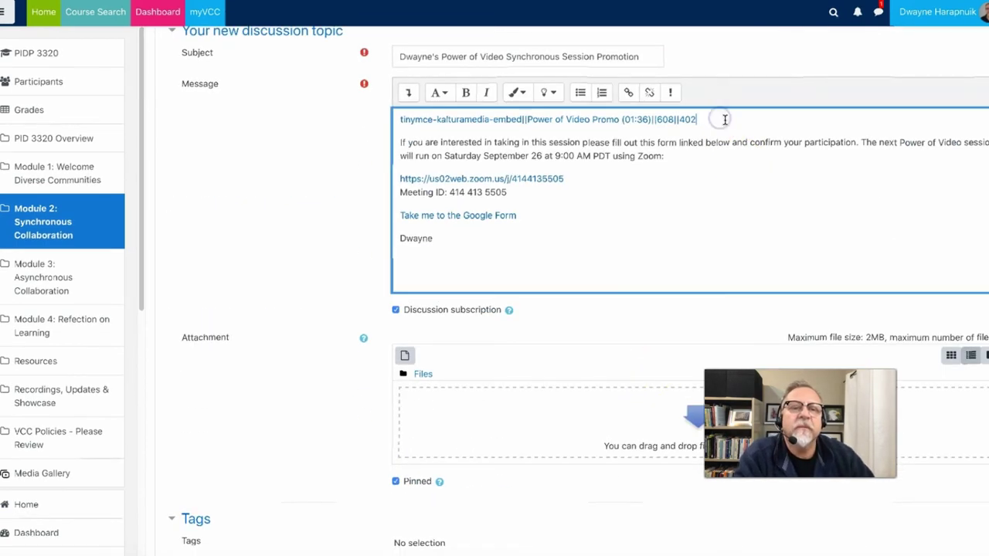
{"action": "left_click_drag", "start_coordinate": [724, 119], "coordinate": [366, 121]}
{"action": "key", "text": "BackSpace"}
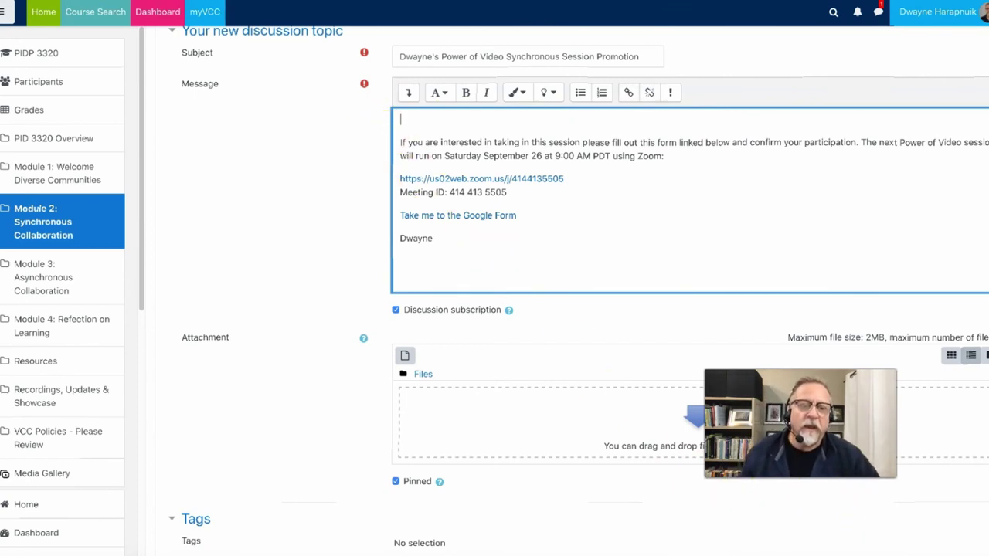
{"action": "left_click", "coordinate": [847, 553]}
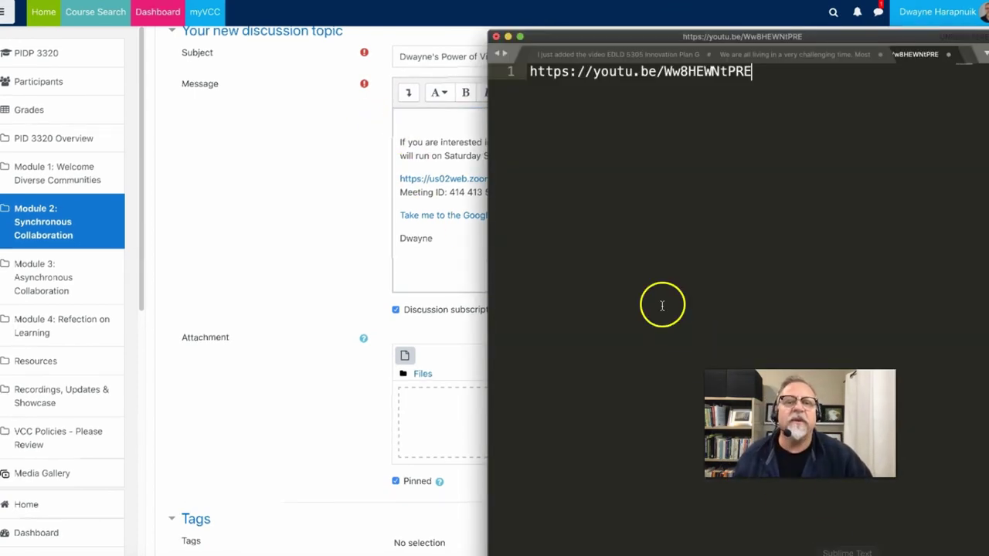
{"action": "left_click", "coordinate": [628, 72]}
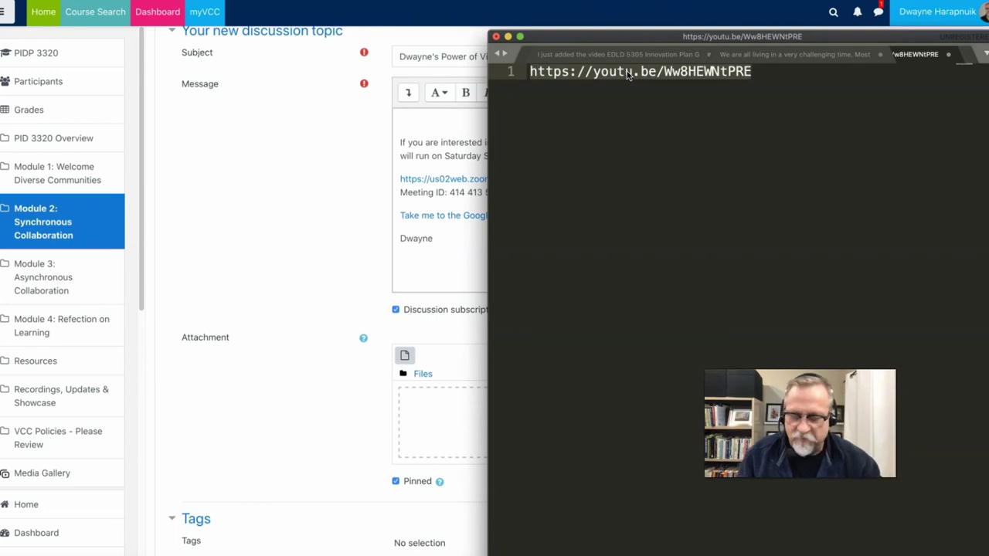
{"action": "key", "text": "super+Tab"}
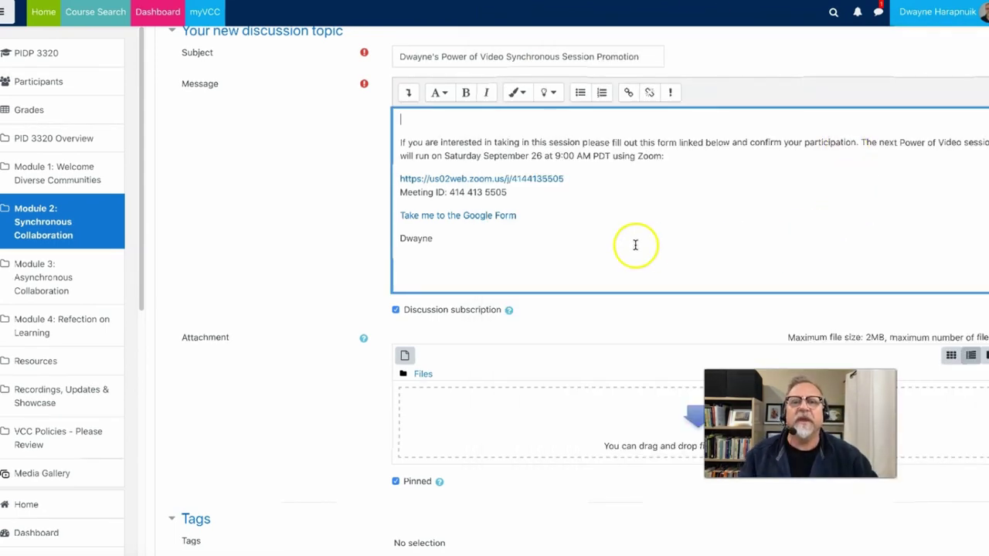
{"action": "left_click", "coordinate": [630, 93]}
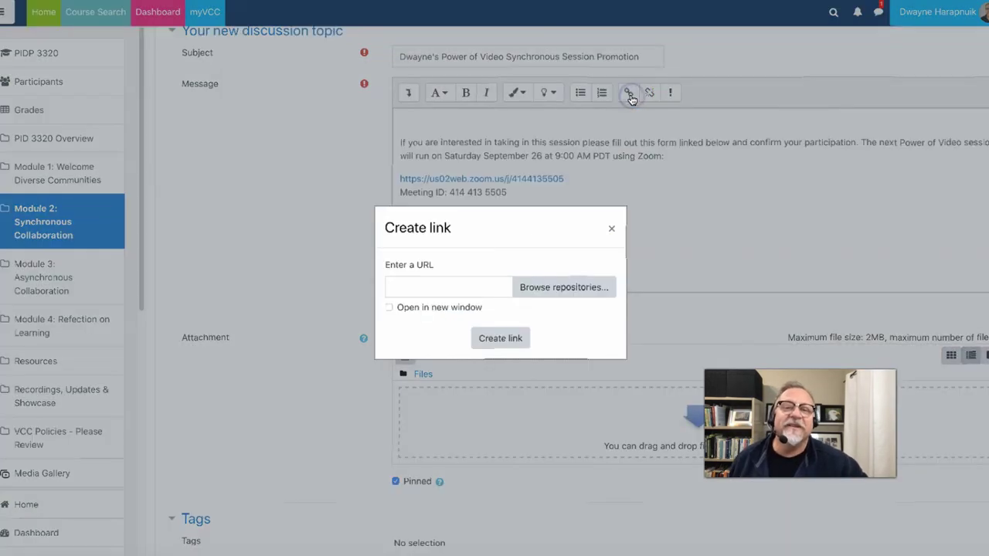
{"action": "right_click", "coordinate": [420, 289]}
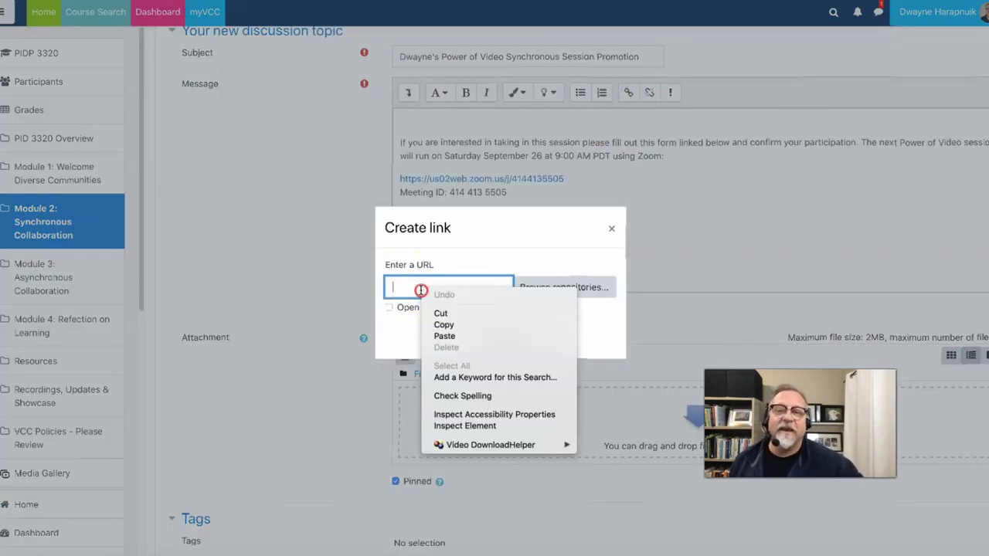
{"action": "left_click", "coordinate": [444, 336]}
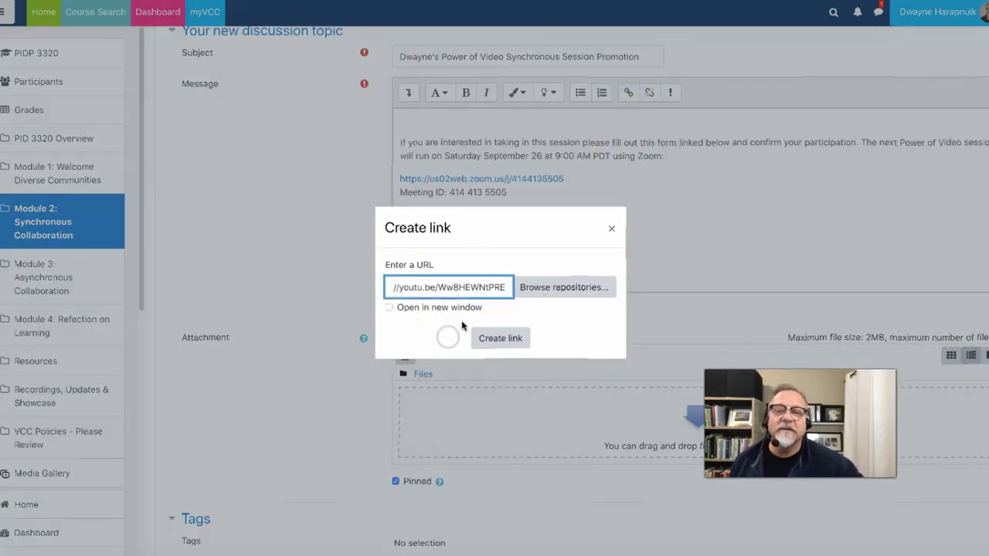
{"action": "left_click", "coordinate": [504, 340]}
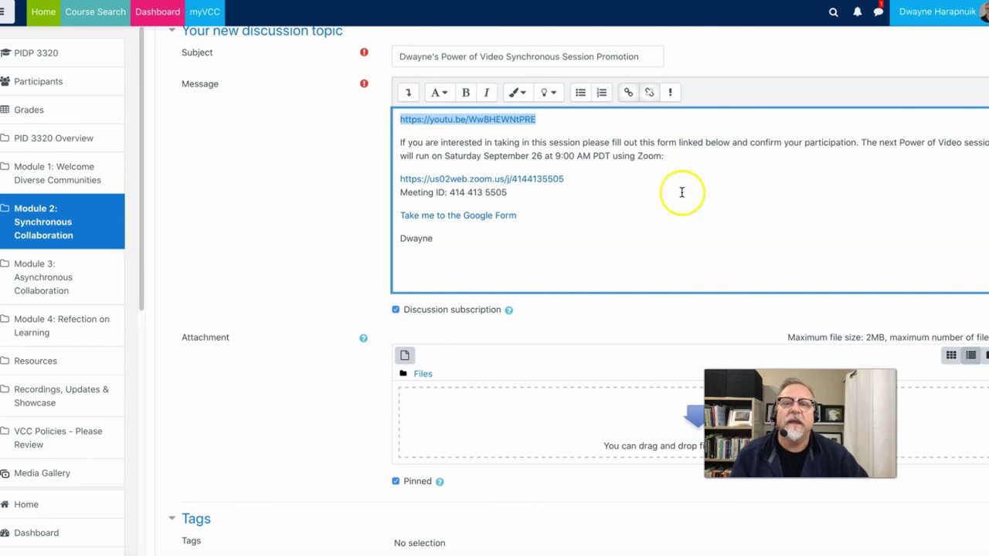
{"action": "scroll", "coordinate": [532, 371], "scroll_direction": "down", "scroll_amount": 3}
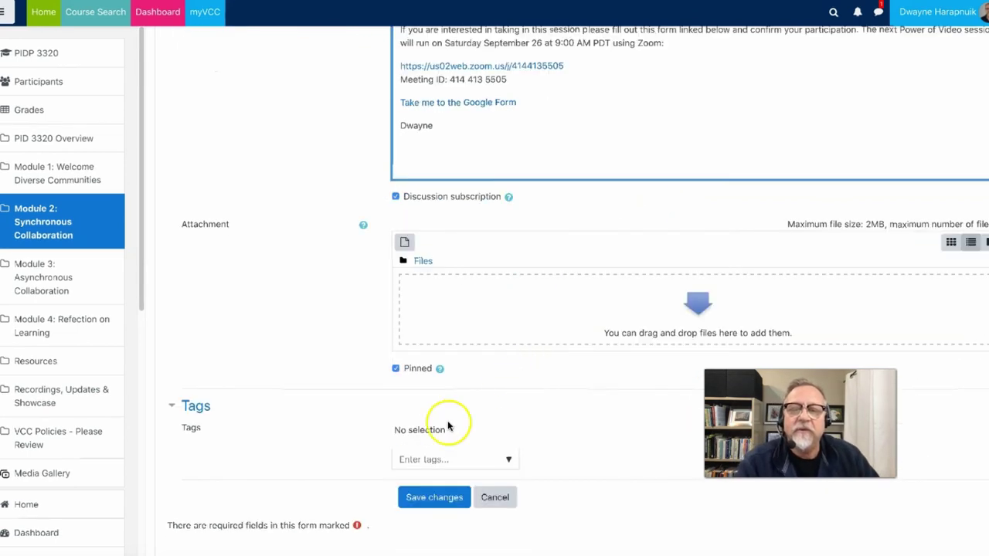
{"action": "left_click", "coordinate": [433, 497]}
Step: Examine the size of the YouTube video in the saved post and the session details beneath it
{"action": "left_click", "coordinate": [601, 258]}
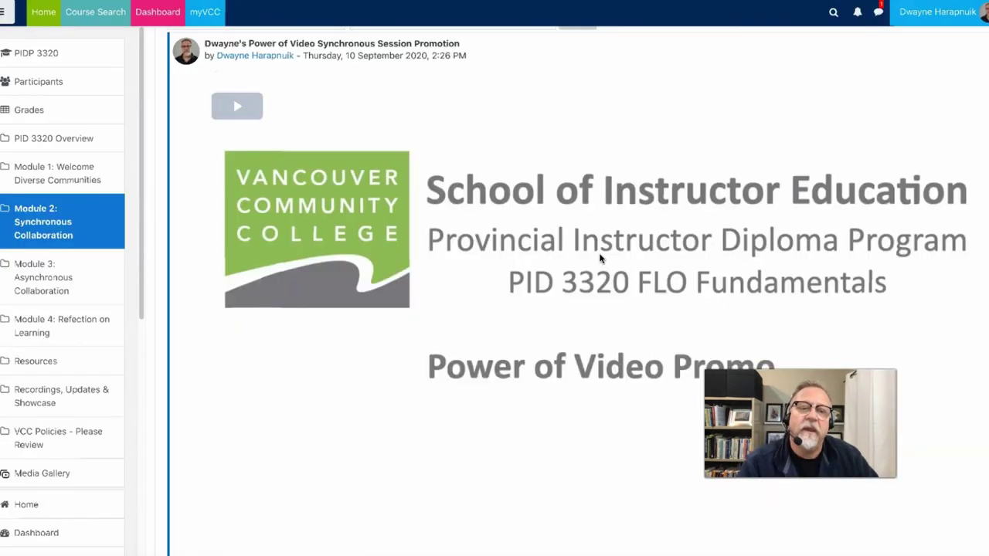
{"action": "left_click", "coordinate": [766, 293]}
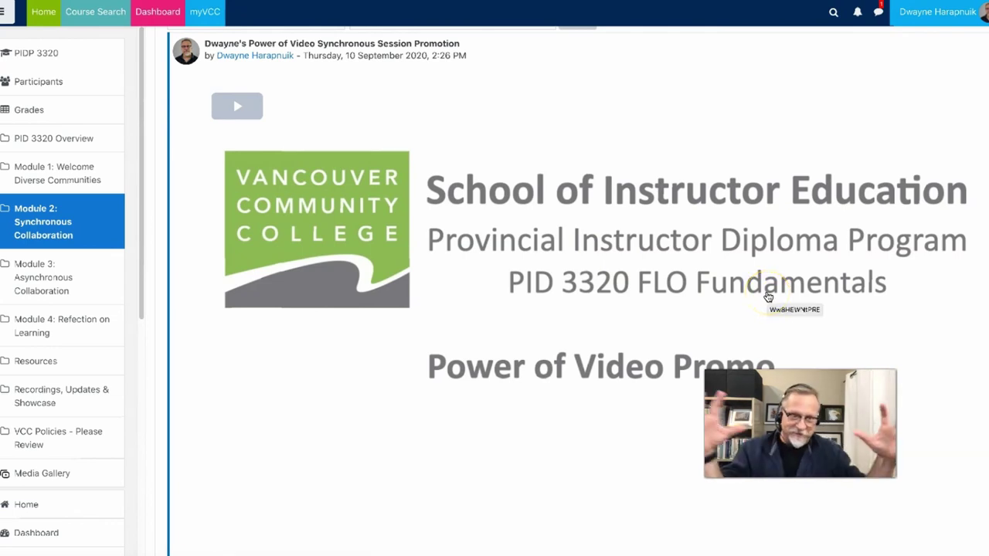
{"action": "scroll", "coordinate": [767, 297], "scroll_direction": "down", "scroll_amount": 3}
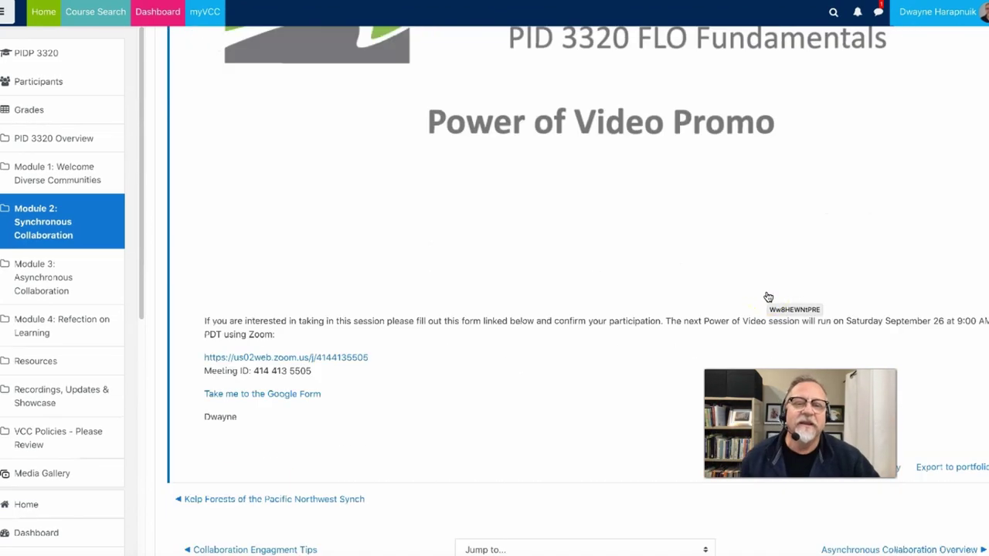
{"action": "scroll", "coordinate": [768, 297], "scroll_direction": "up", "scroll_amount": 1}
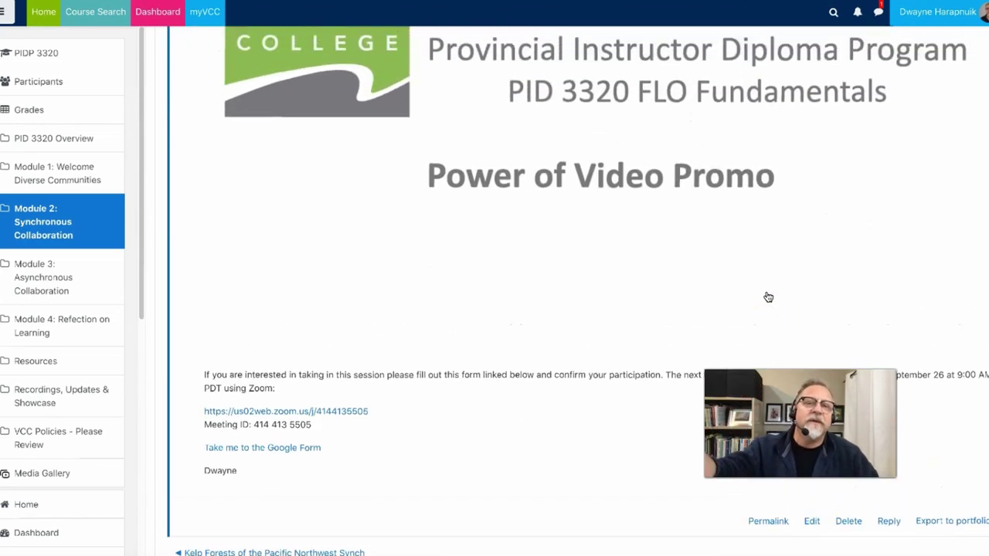